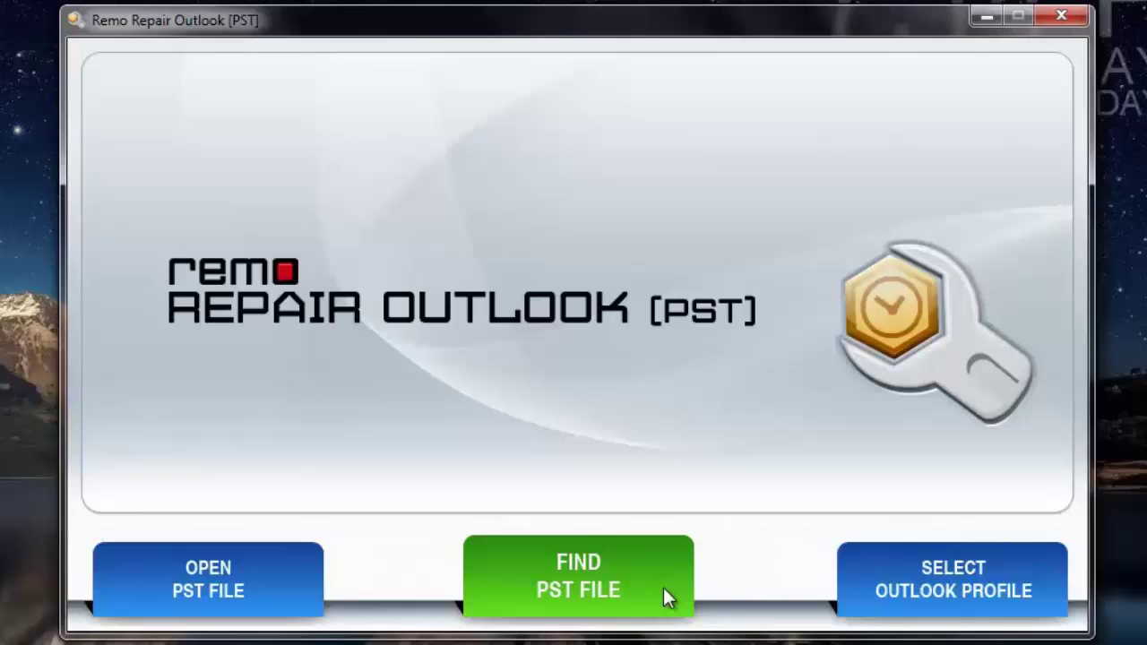
Step: Search drive C:\ for PST files, stop once found, and select the located Outlook.pst
click(657, 593)
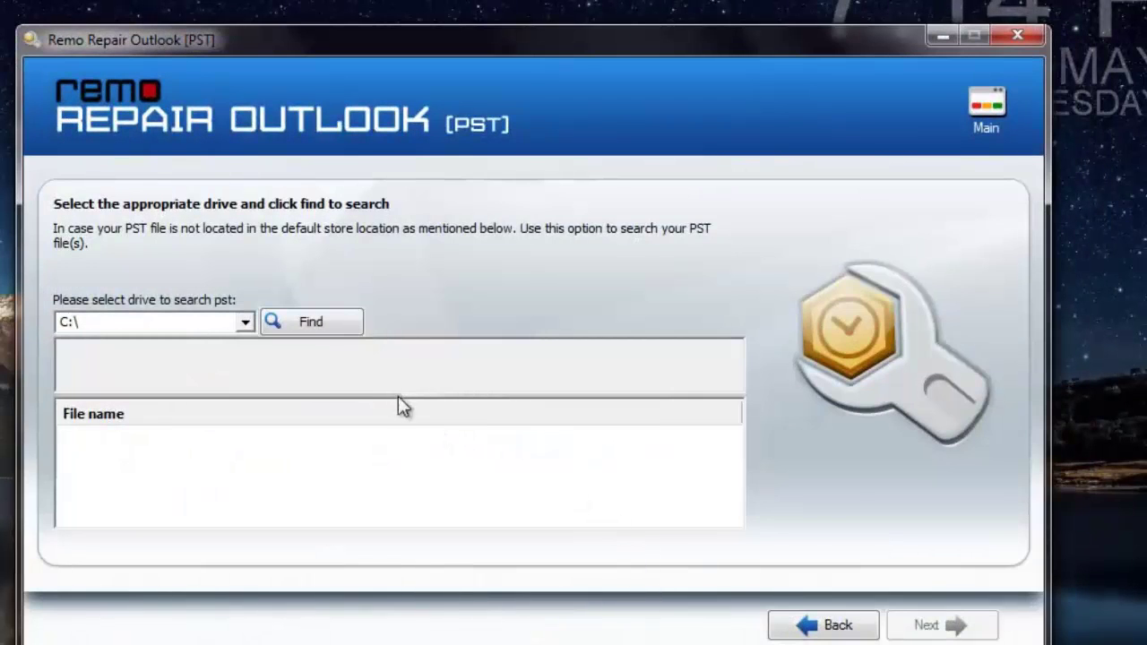
click(245, 325)
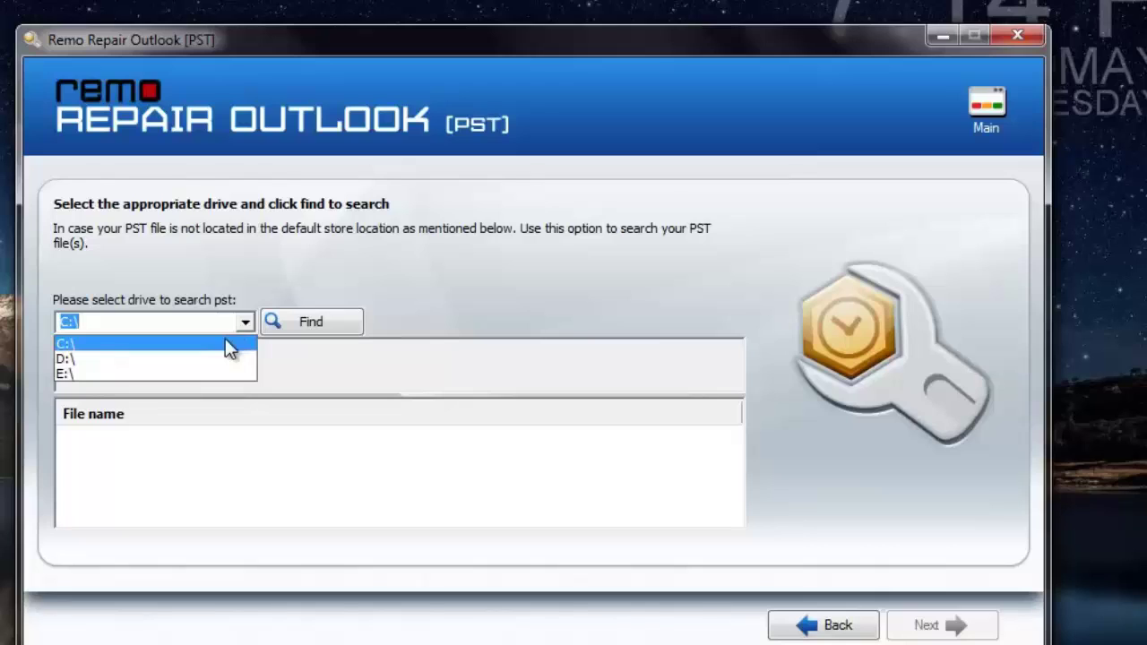
click(225, 344)
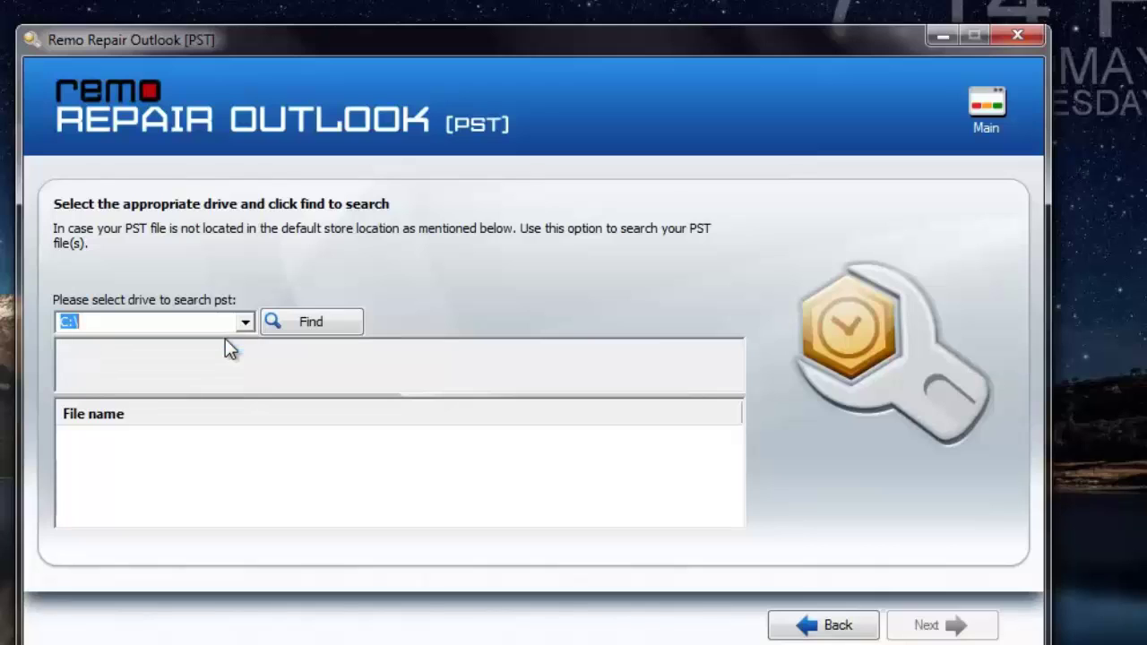
click(300, 323)
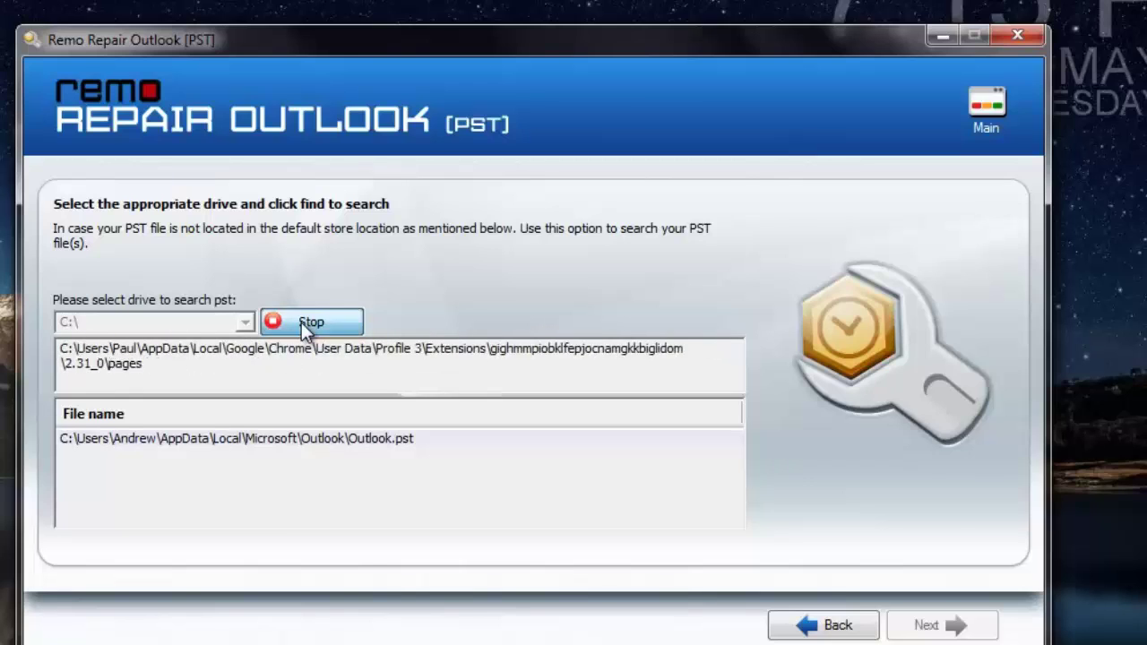
click(301, 323)
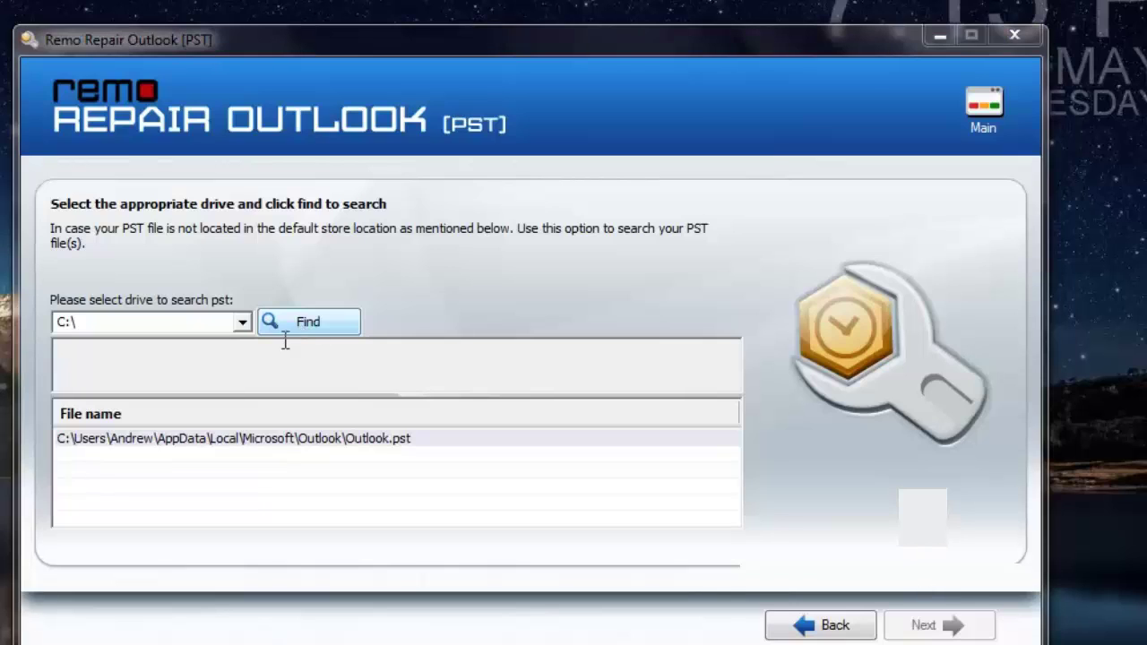
click(262, 439)
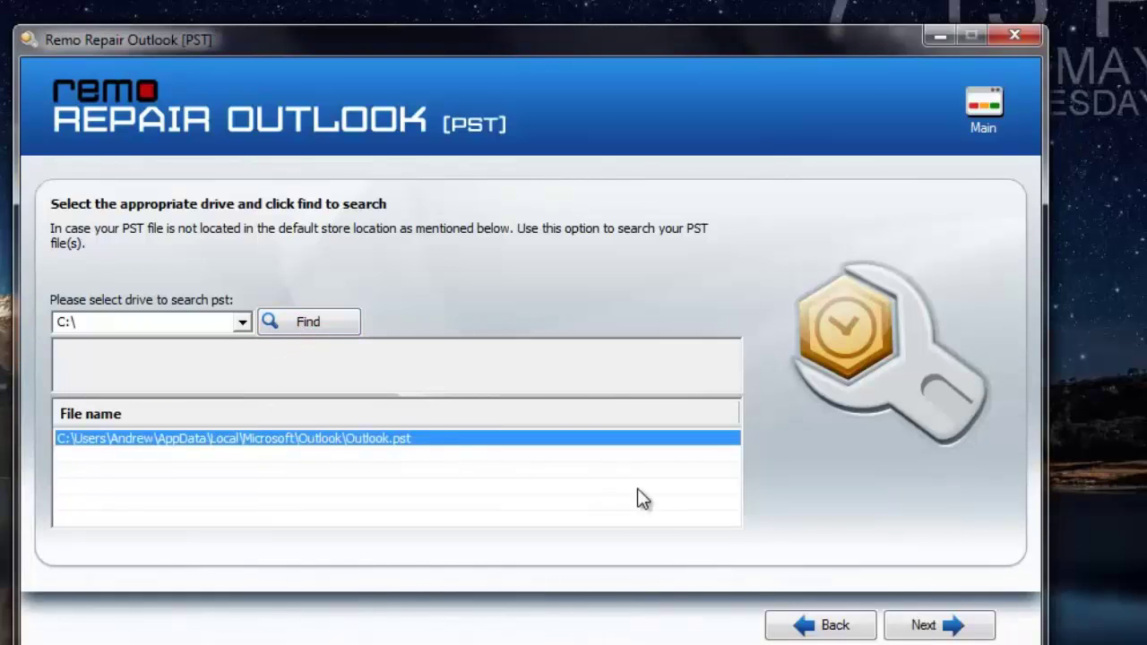
click(959, 625)
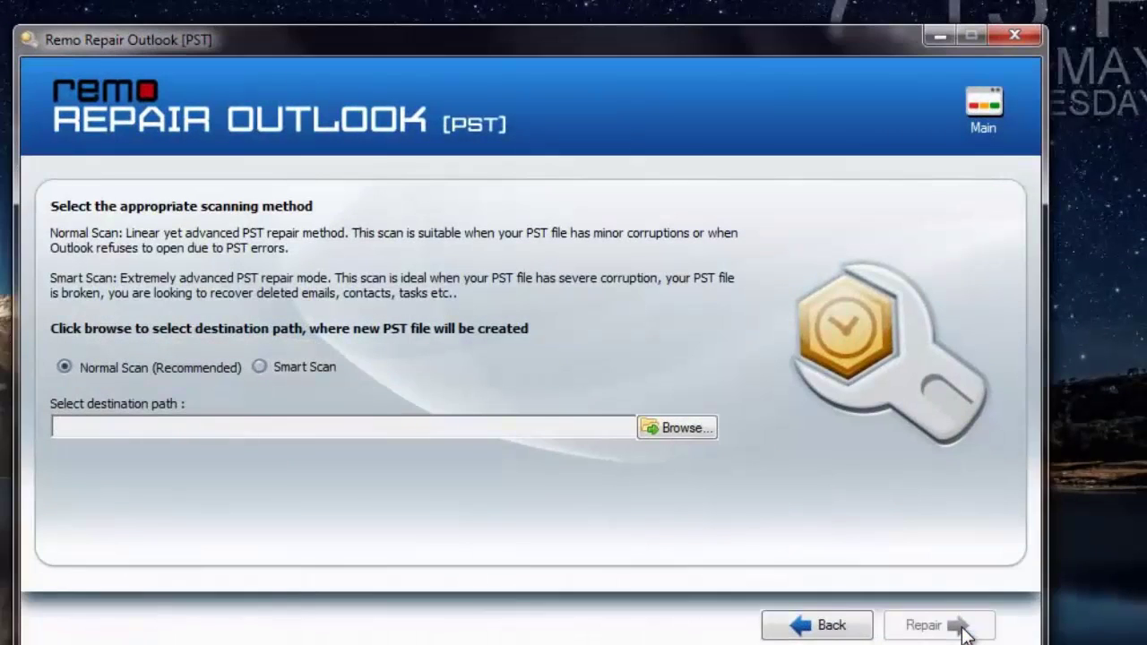
Step: Keep Normal Scan and choose Desktop's New folder (2) as the repaired file's destination
click(568, 432)
click(668, 430)
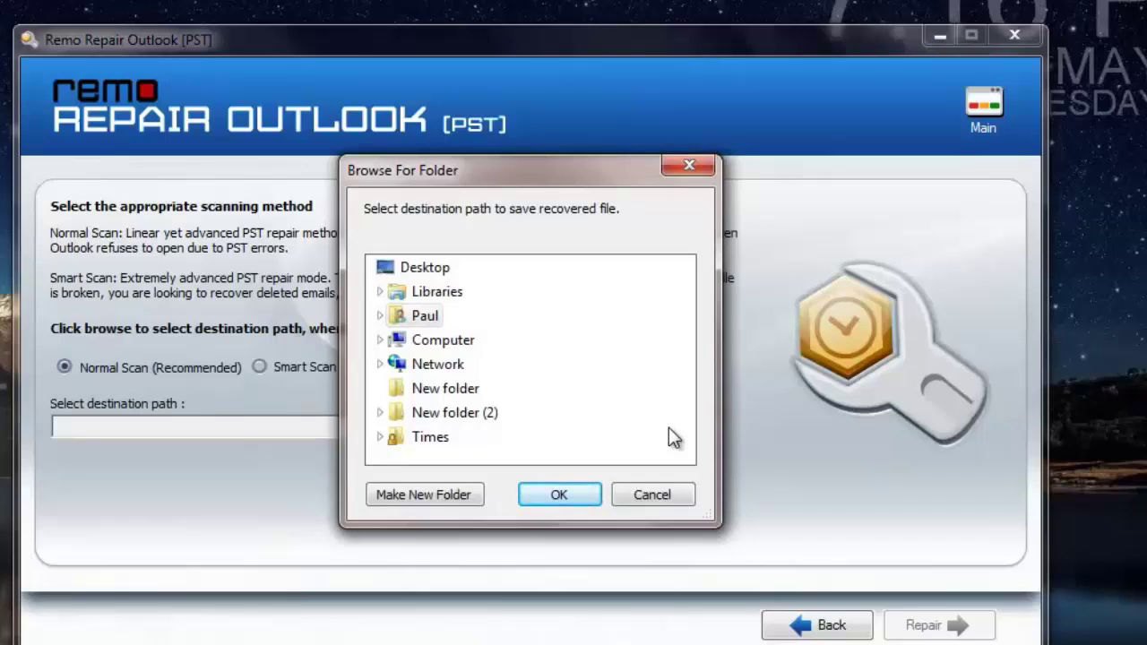
click(468, 417)
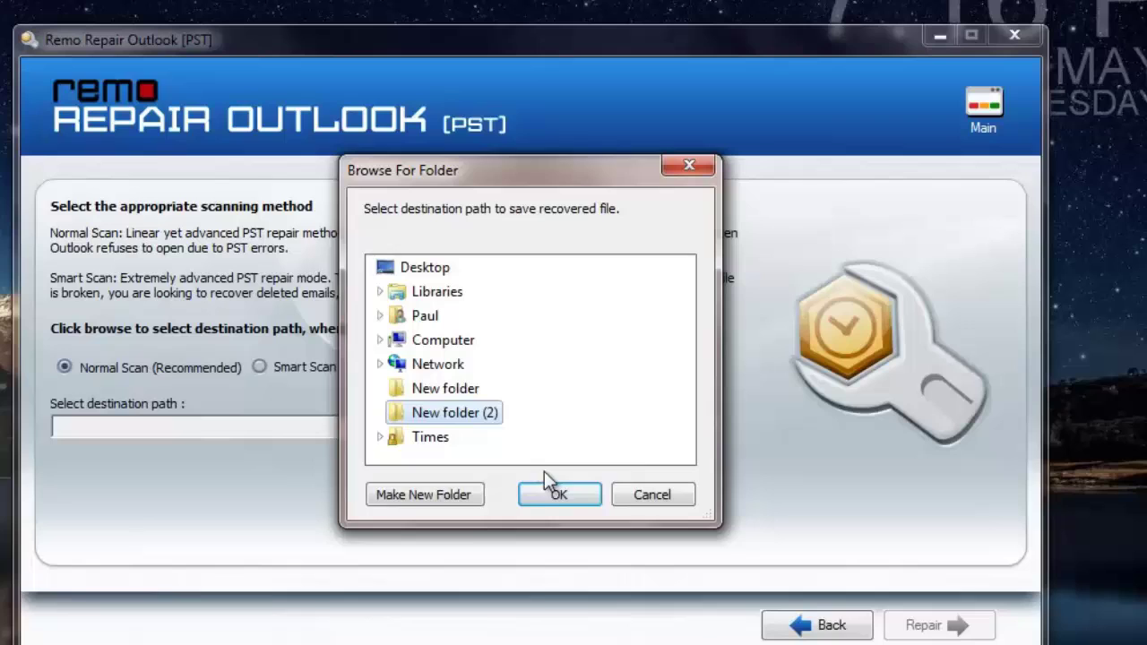
click(557, 499)
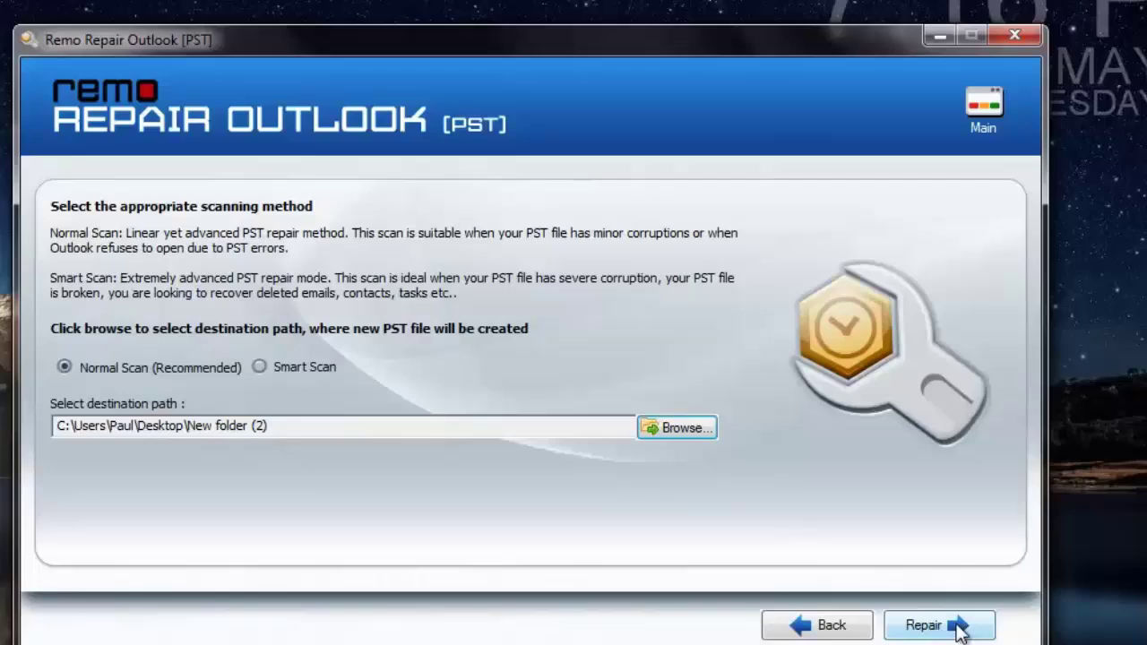
Step: Run the repair and dismiss the summary reporting 498 recovered emails
click(959, 627)
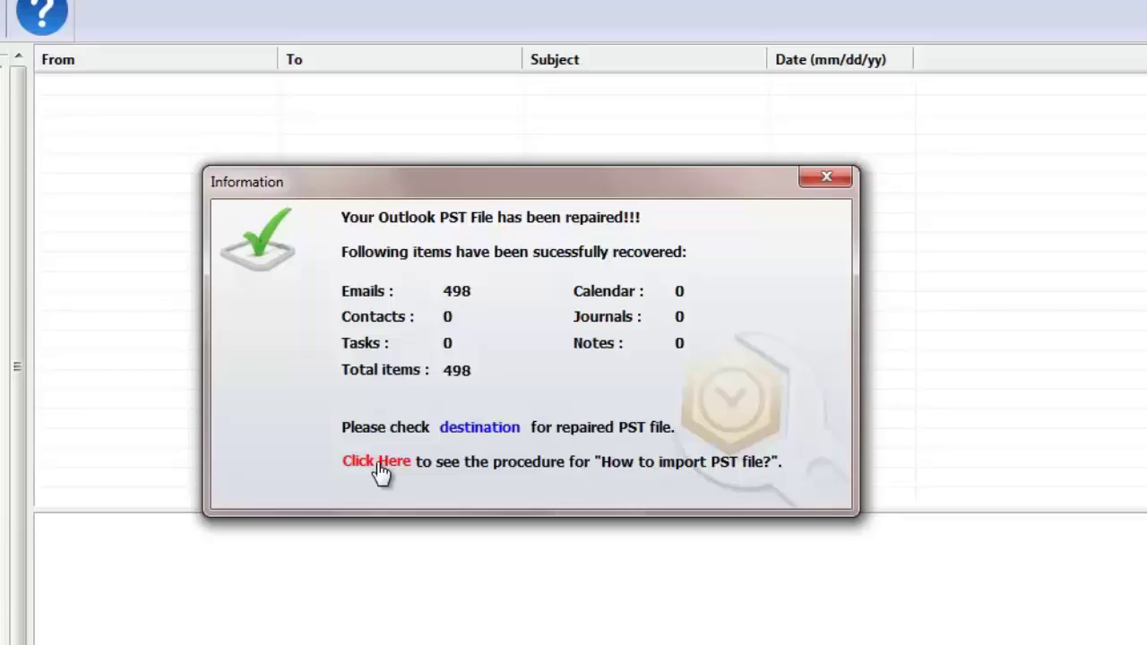
click(825, 178)
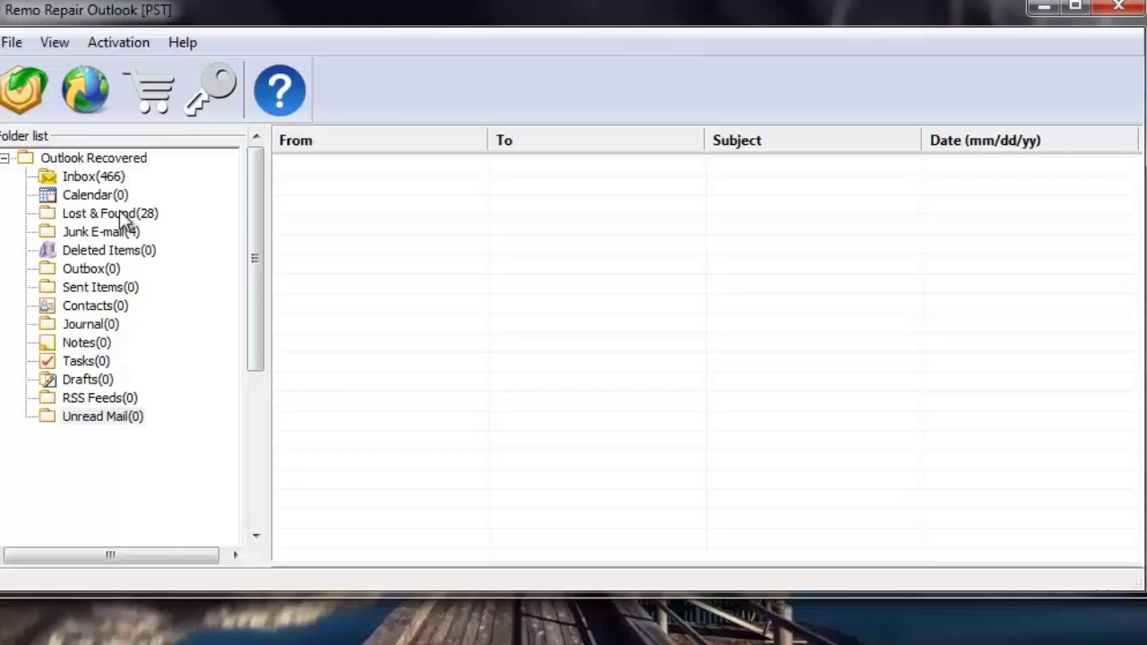
Step: Open the Lost & Found (28) folder and select an Unread Mail message
click(120, 215)
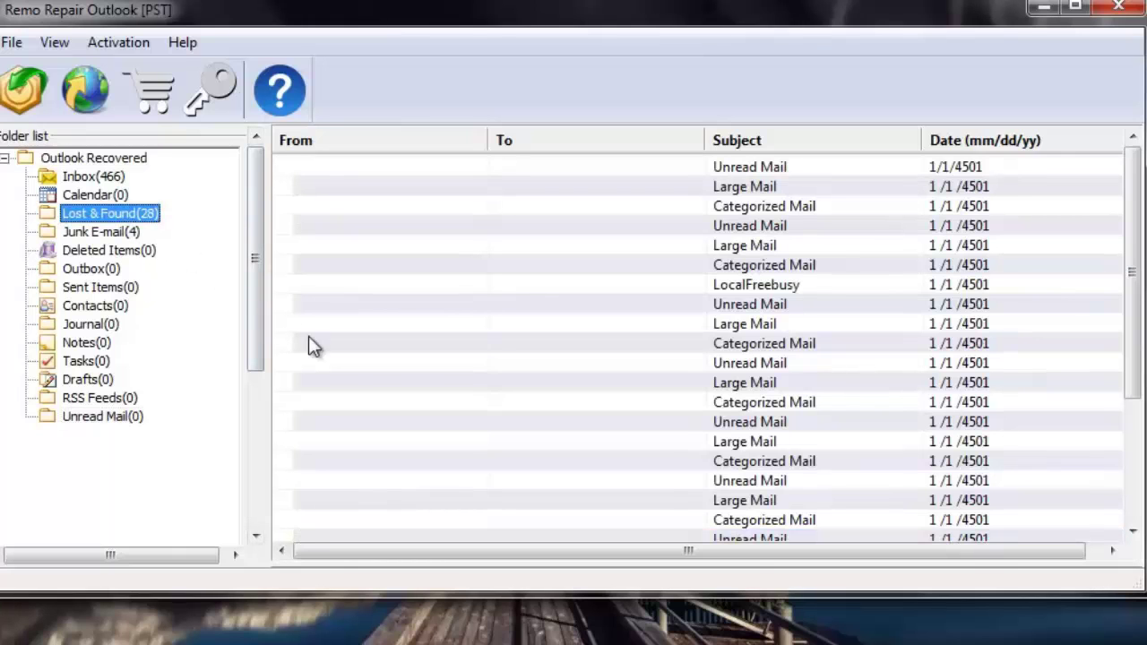
click(585, 423)
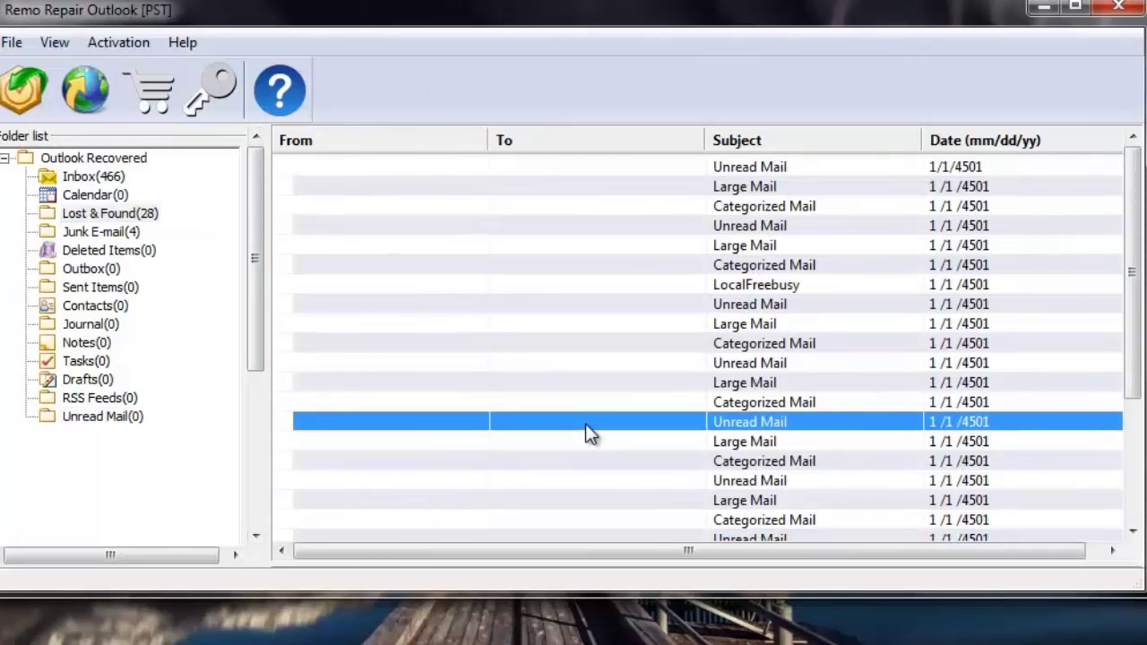